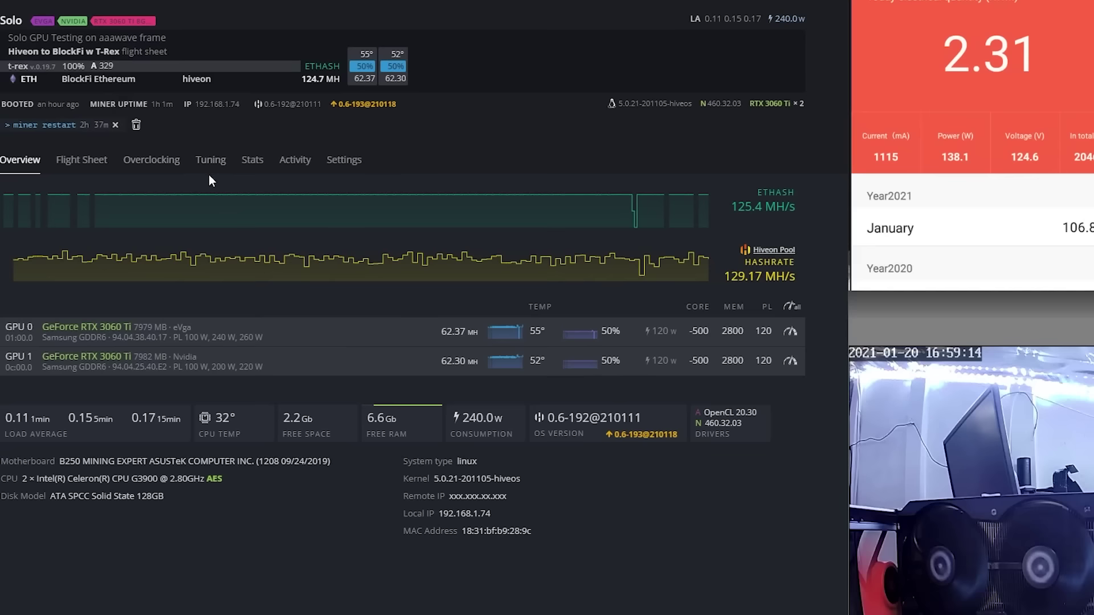
Check the Hive OS hashrate chart for both 3060 Ti cards on Ethash, about 125 MH/s at 240 W.
mouse_move(213, 194)
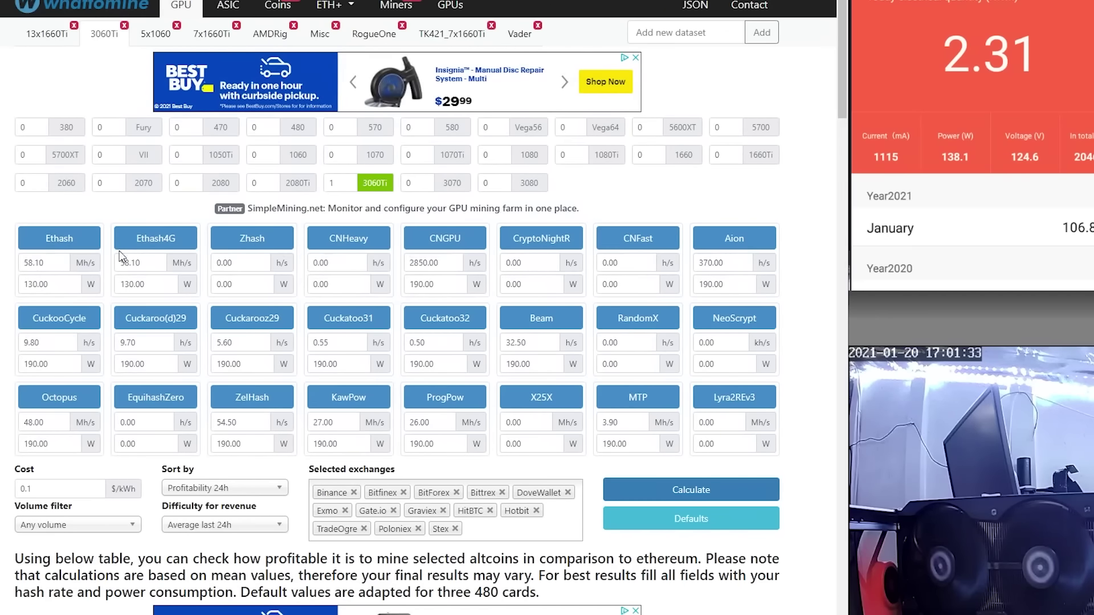
Replace the 3060Ti Ethash values with 62.5 Mh/s and 138.1 W, then calculate.
left_click_drag(56, 262, 12, 271)
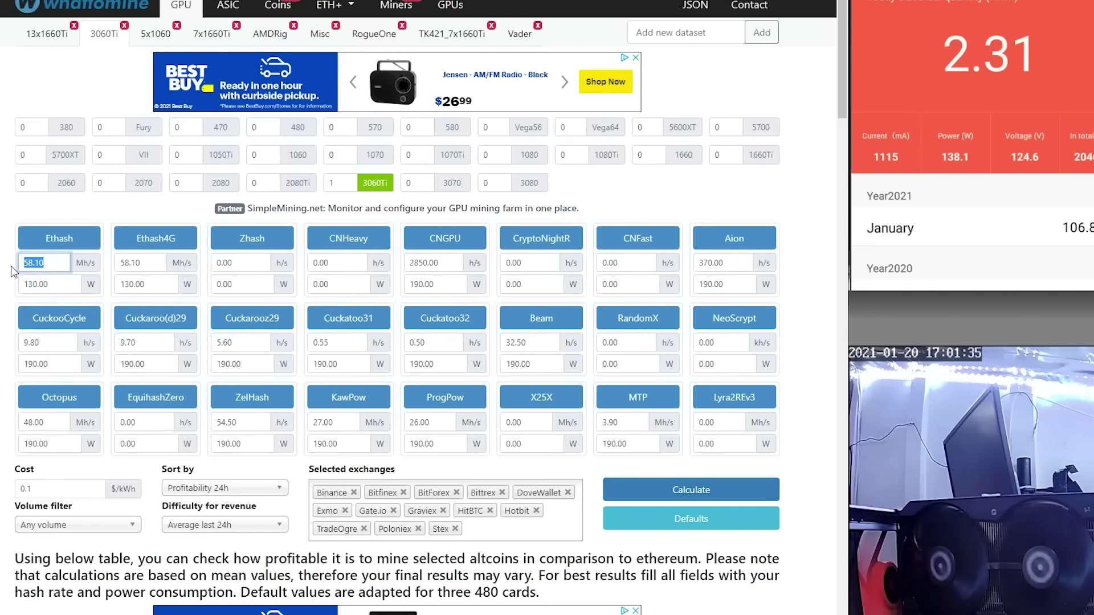
type("62.5")
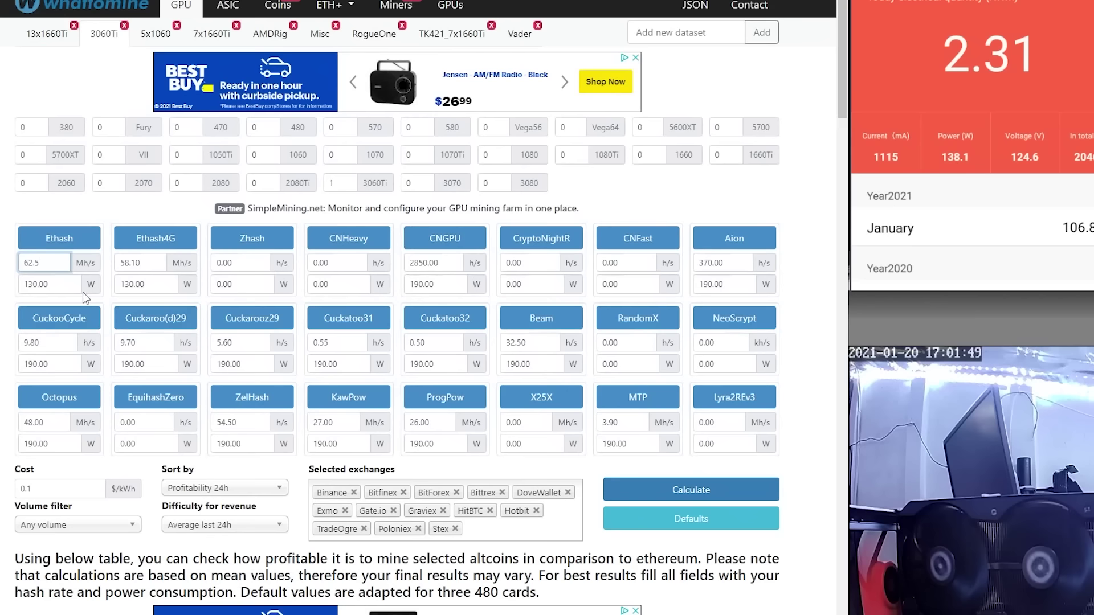
left_click(58, 284)
key("BackSpace")
key("BackSpace")
key("BackSpace")
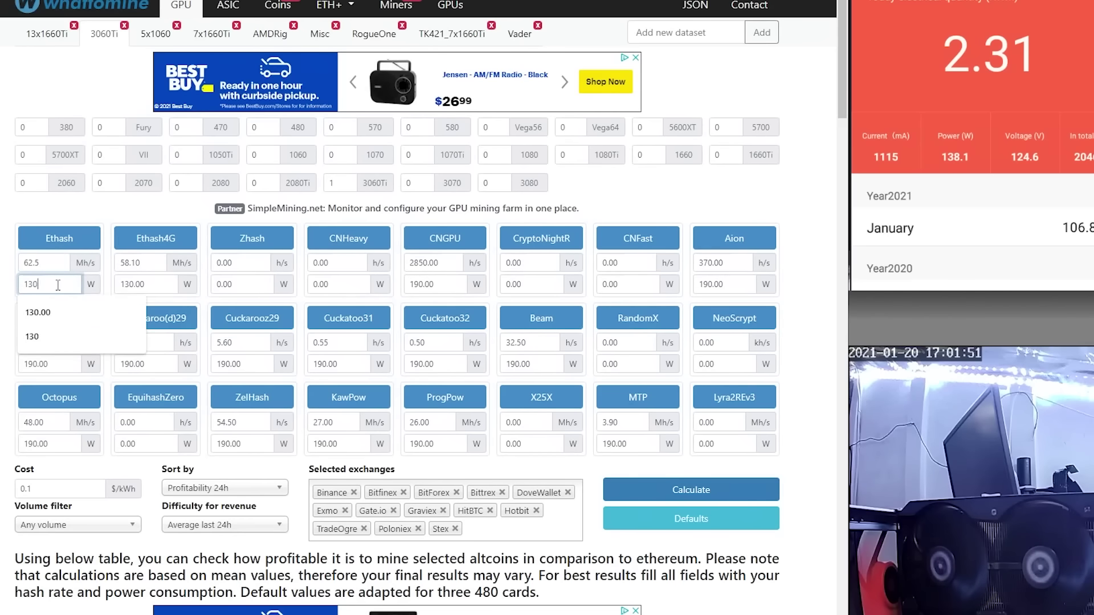
key("BackSpace")
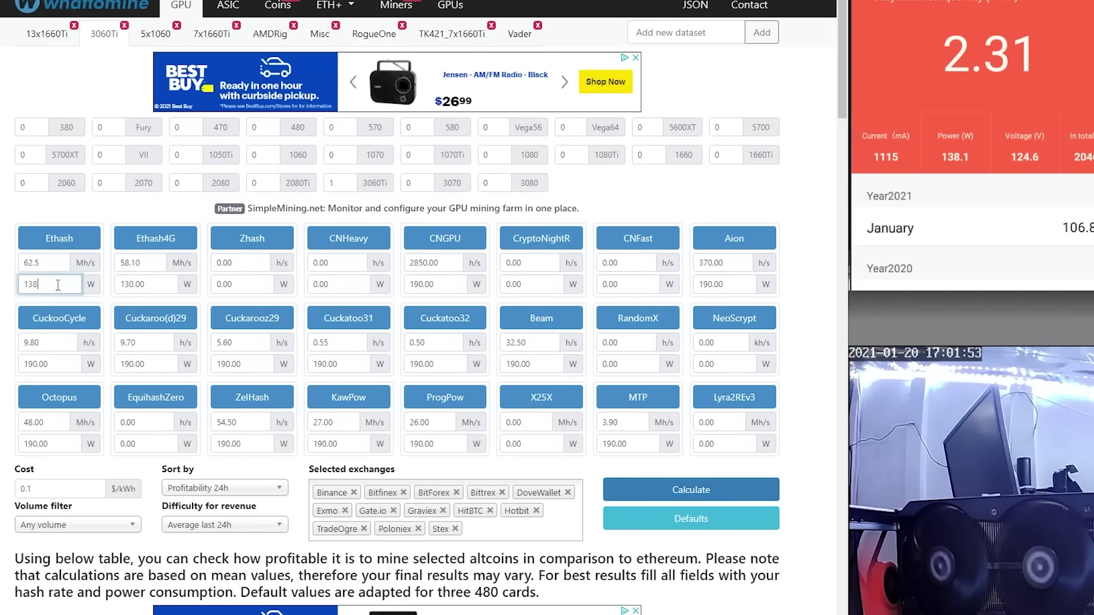
type("8.1")
left_click(662, 485)
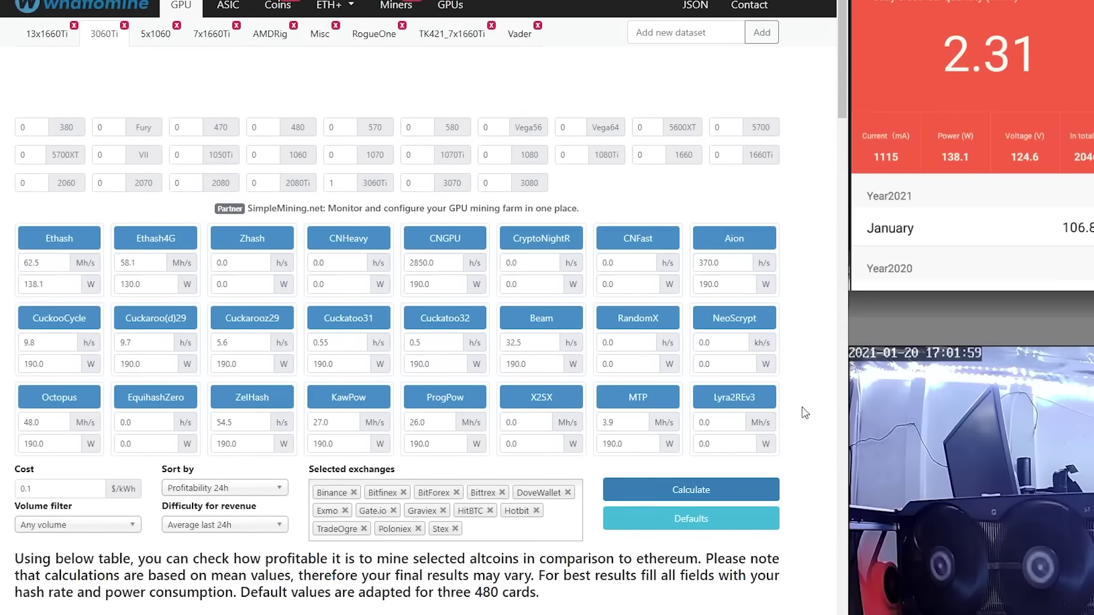
Compare the Grin-CT32, Aion and Zel rows against Ethereum, then return to the Hive OS dashboard.
scroll(808, 393, "down", 12)
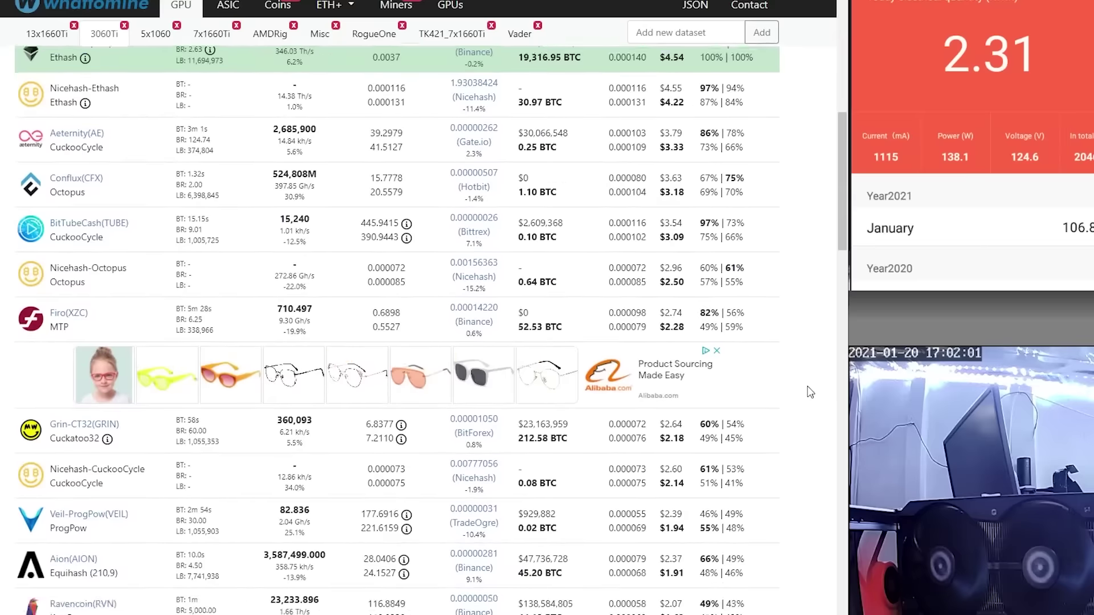
scroll(808, 391, "up", 2)
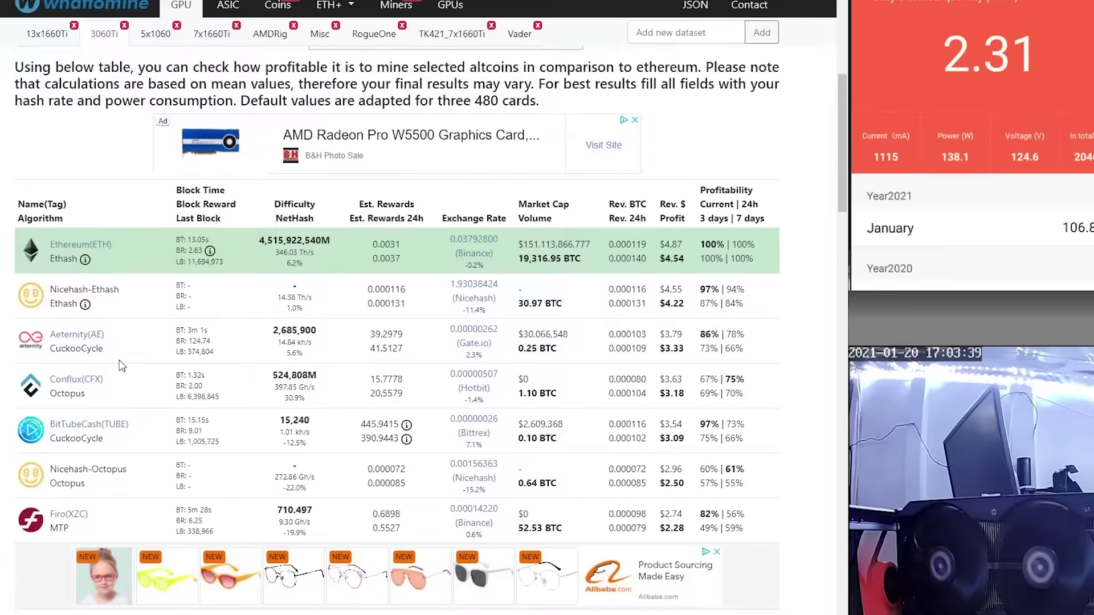
scroll(121, 364, "down", 2)
scroll(121, 365, "down", 3)
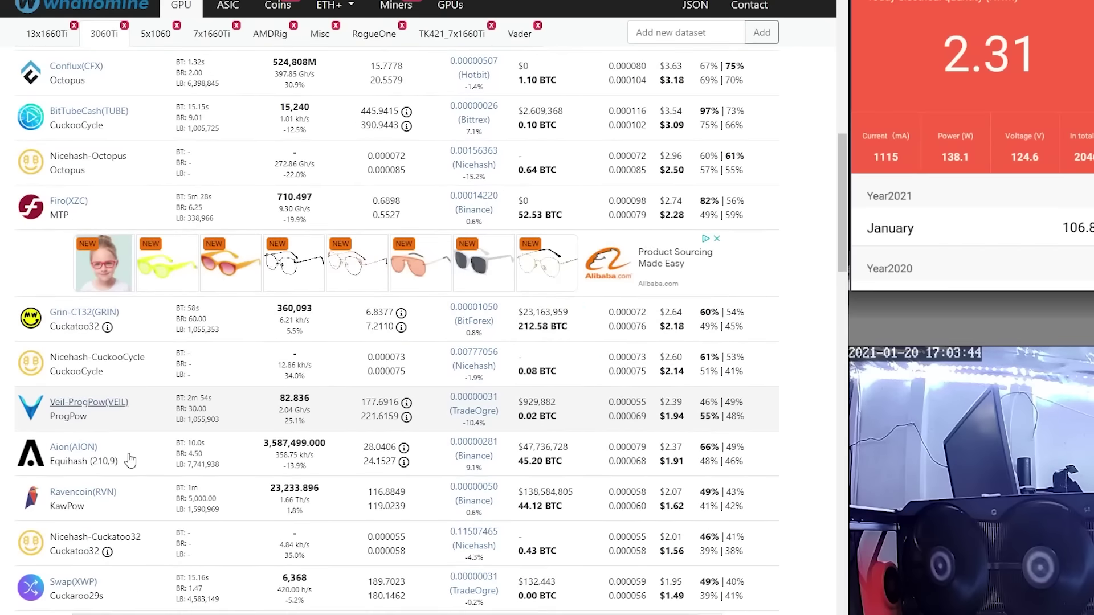
scroll(132, 453, "down", 5)
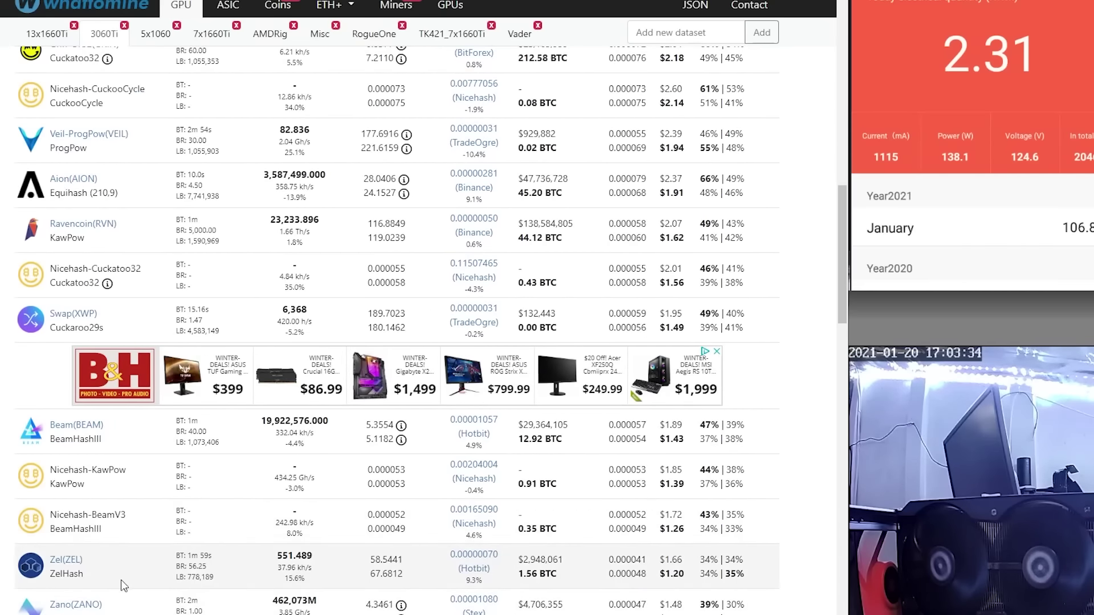
scroll(134, 571, "down", 1)
scroll(128, 565, "up", 1)
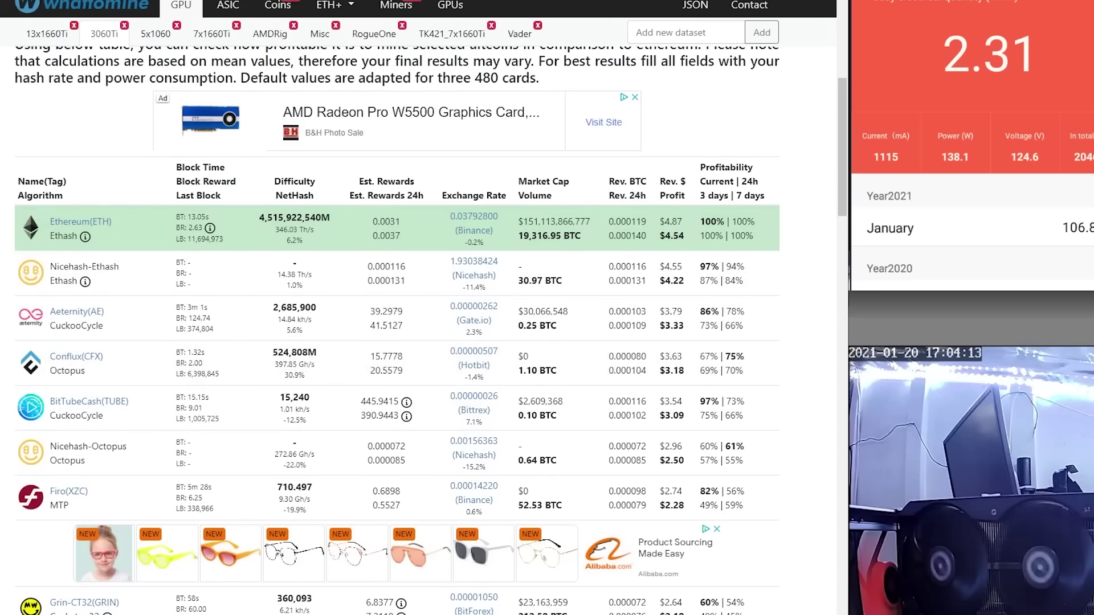
key("ctrl+Tab")
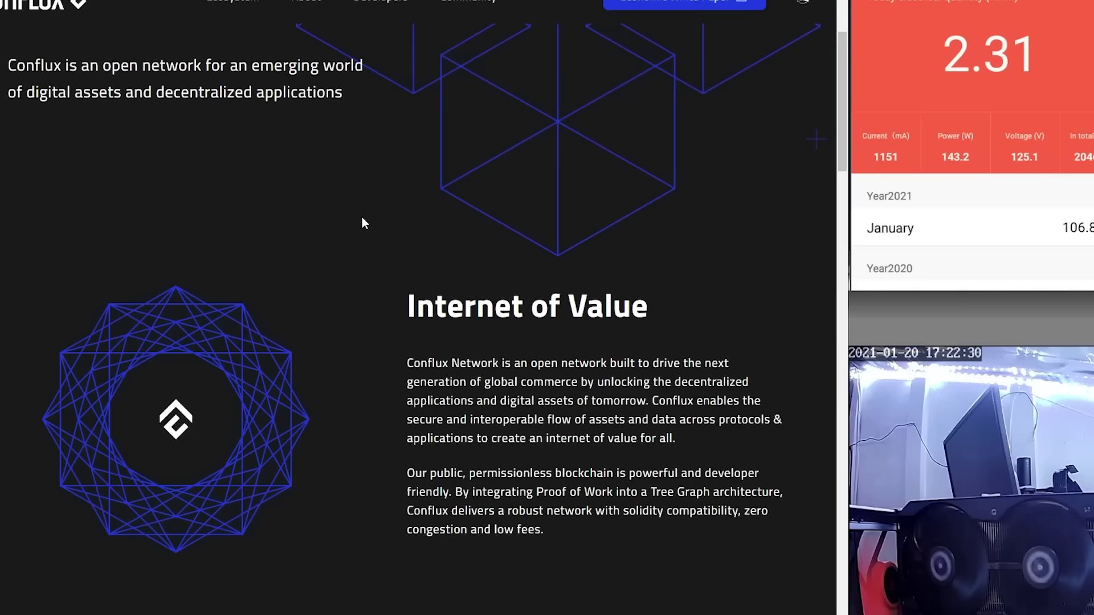
scroll(361, 217, "up", 3)
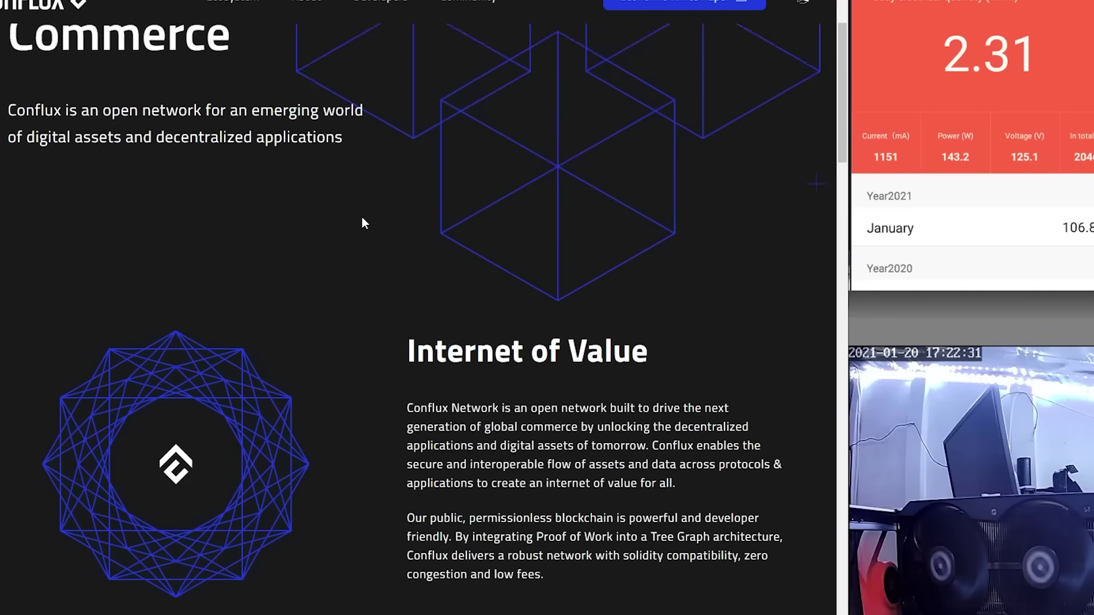
scroll(362, 211, "up", 2)
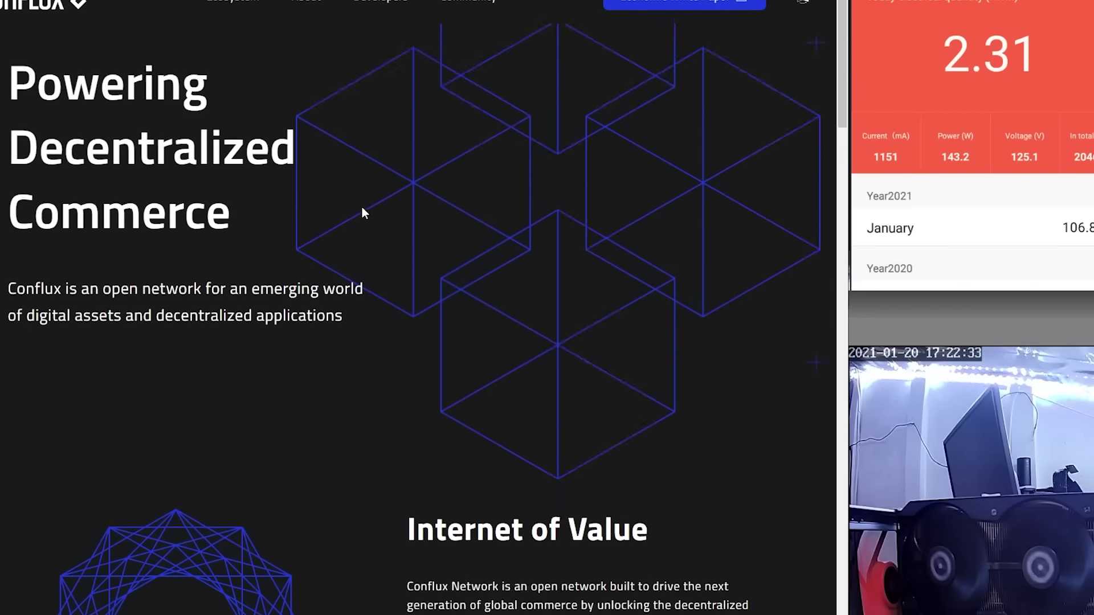
scroll(363, 213, "down", 5)
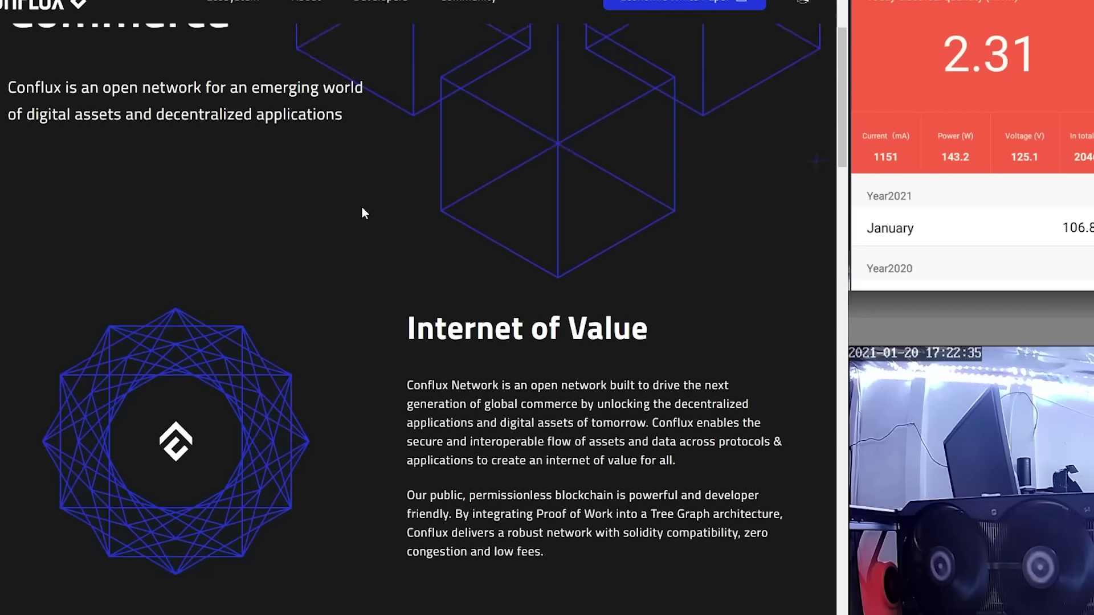
scroll(365, 213, "up", 5)
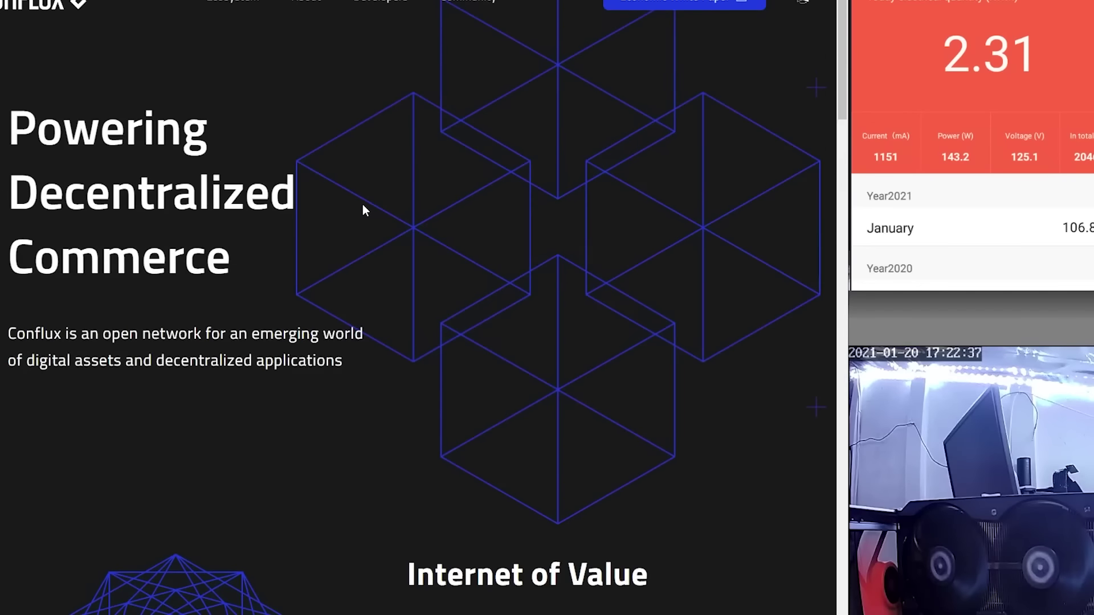
scroll(367, 347, "down", 13)
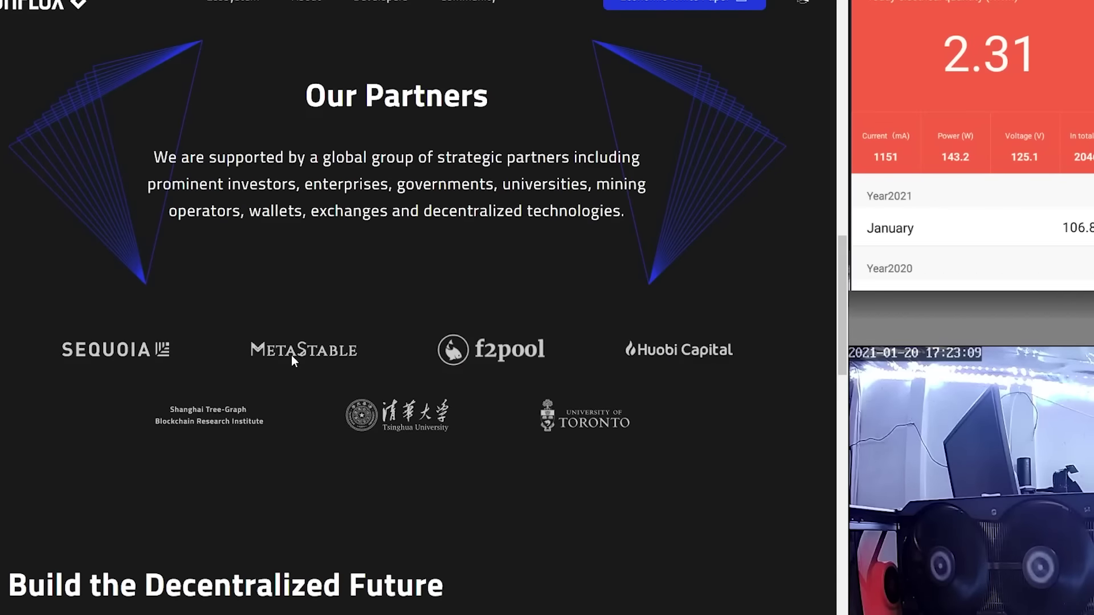
scroll(292, 354, "up", 15)
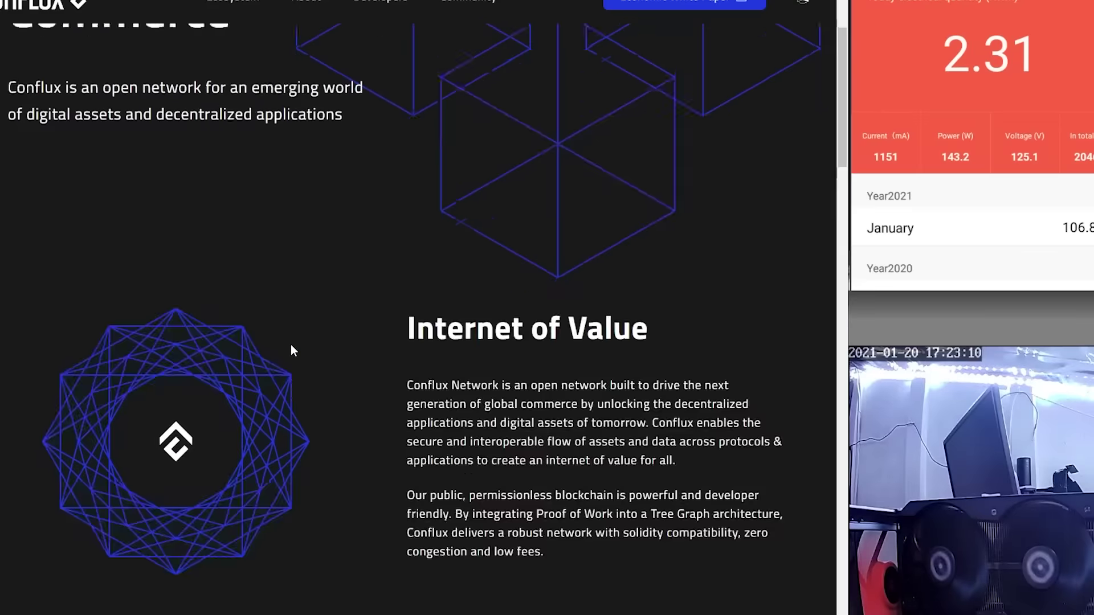
scroll(290, 344, "up", 4)
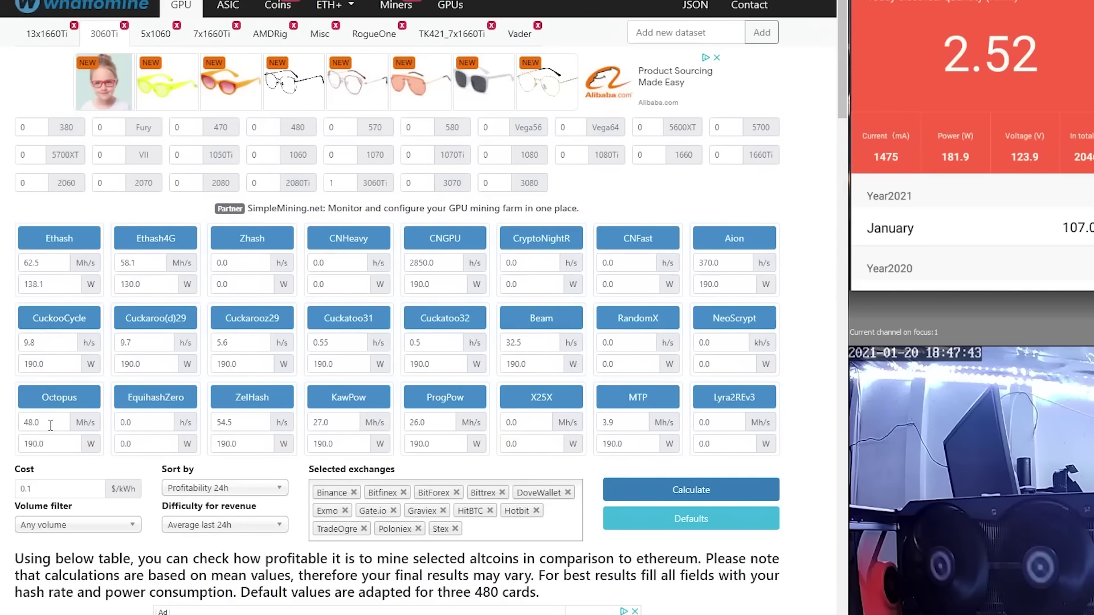
Recalculate with Octopus at 56.74 Mh/s and 180 W, and compare Conflux with the other coins.
double_click(32, 422)
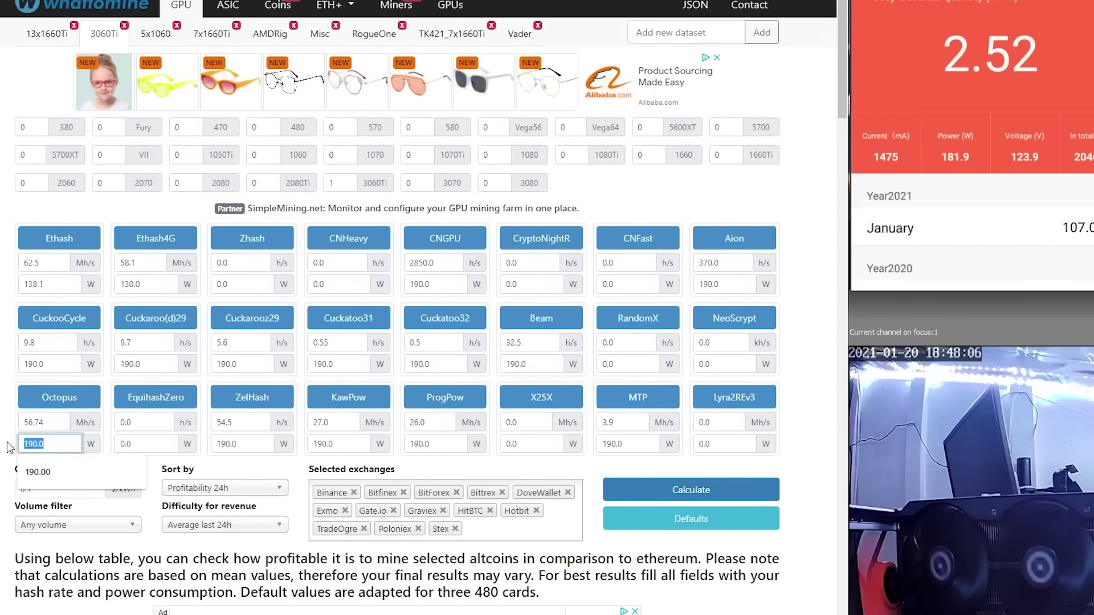
type("180")
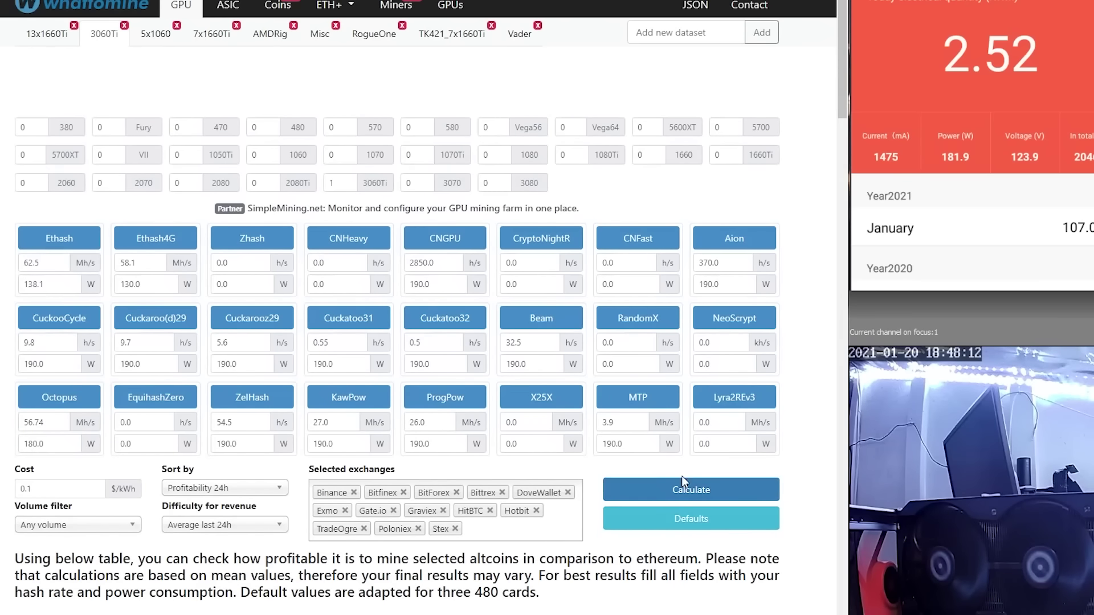
left_click(684, 482)
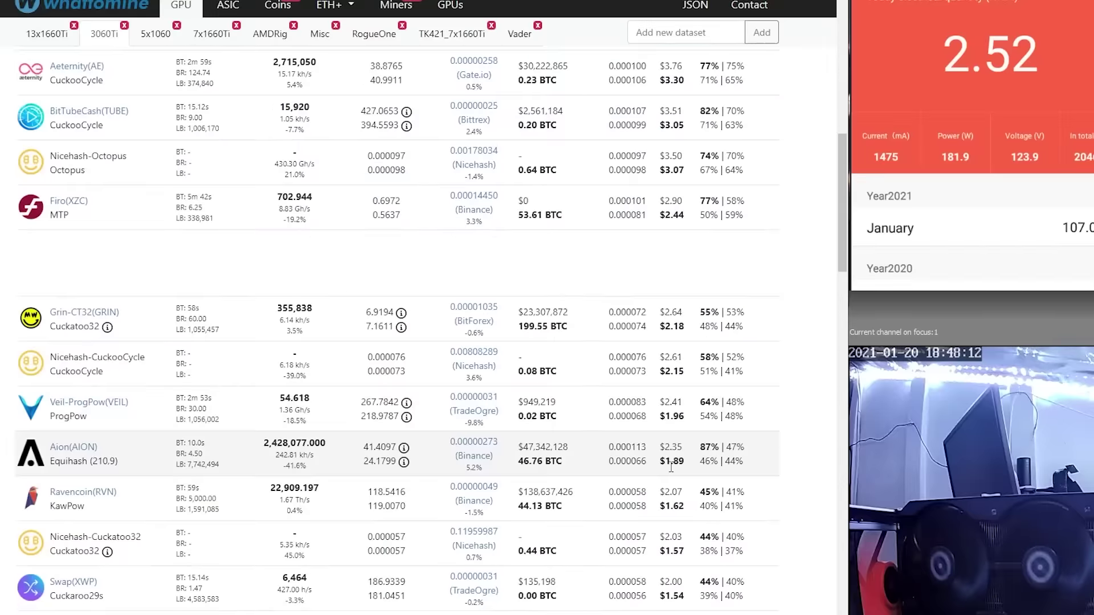
scroll(671, 472, "down", 1)
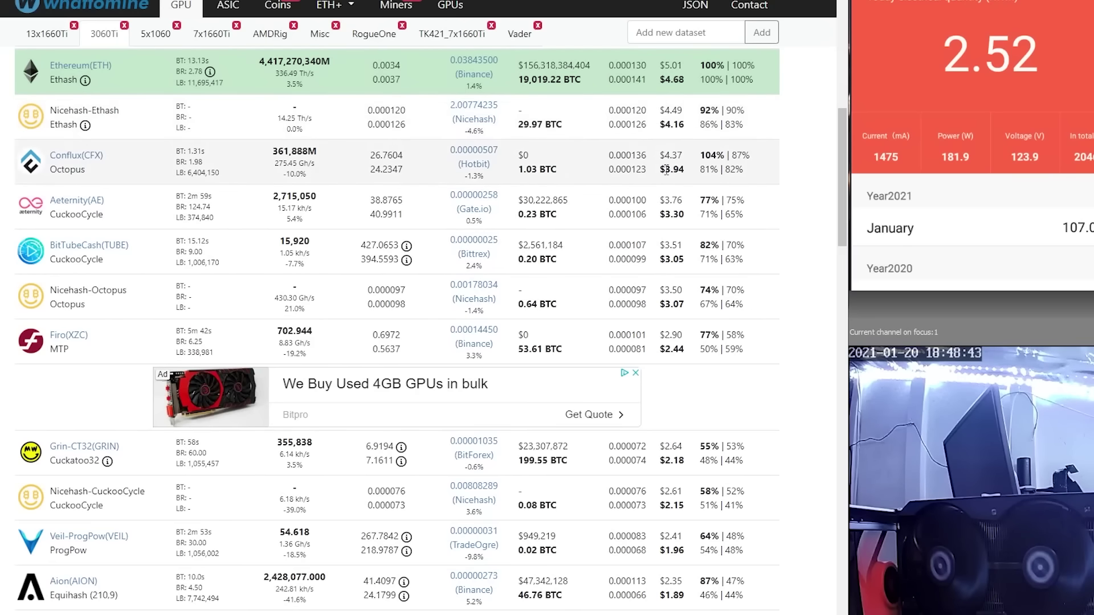
scroll(85, 159, "down", 2)
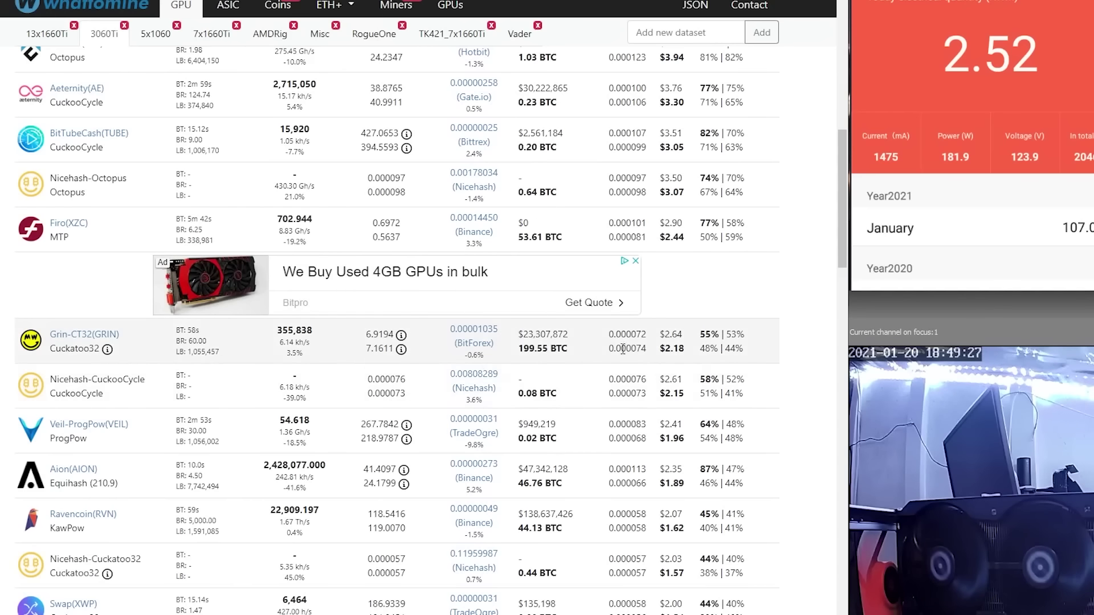
scroll(153, 332, "up", 15)
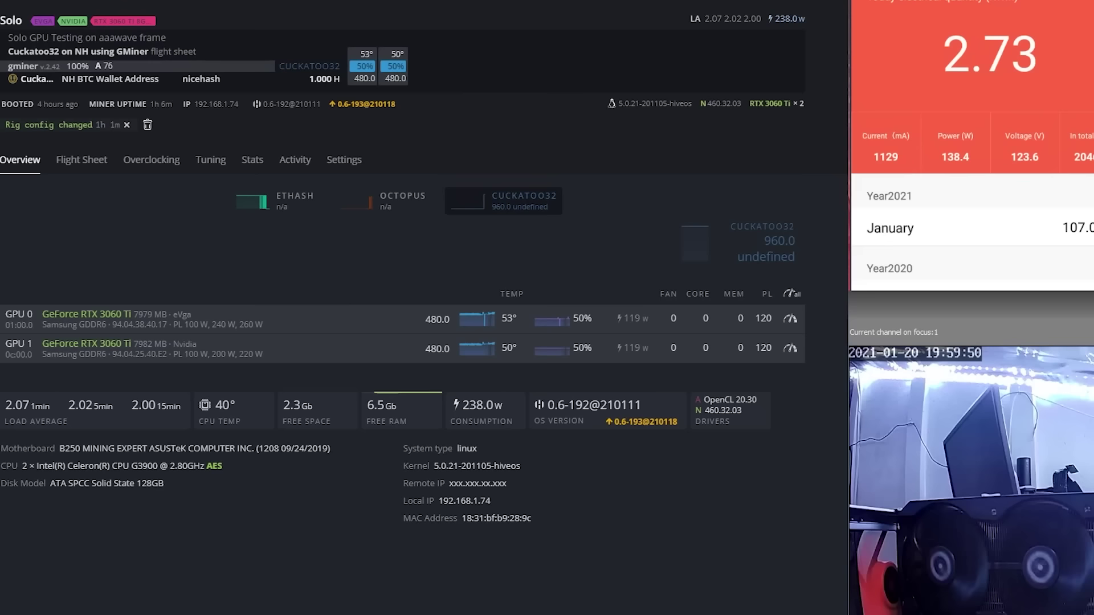
left_click(82, 160)
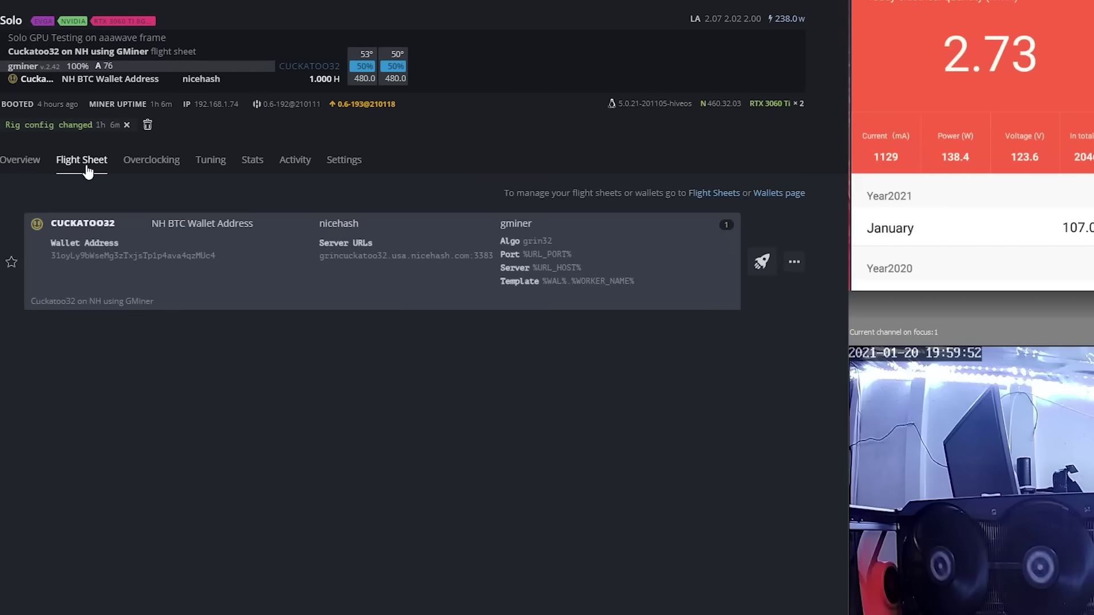
left_click(97, 227)
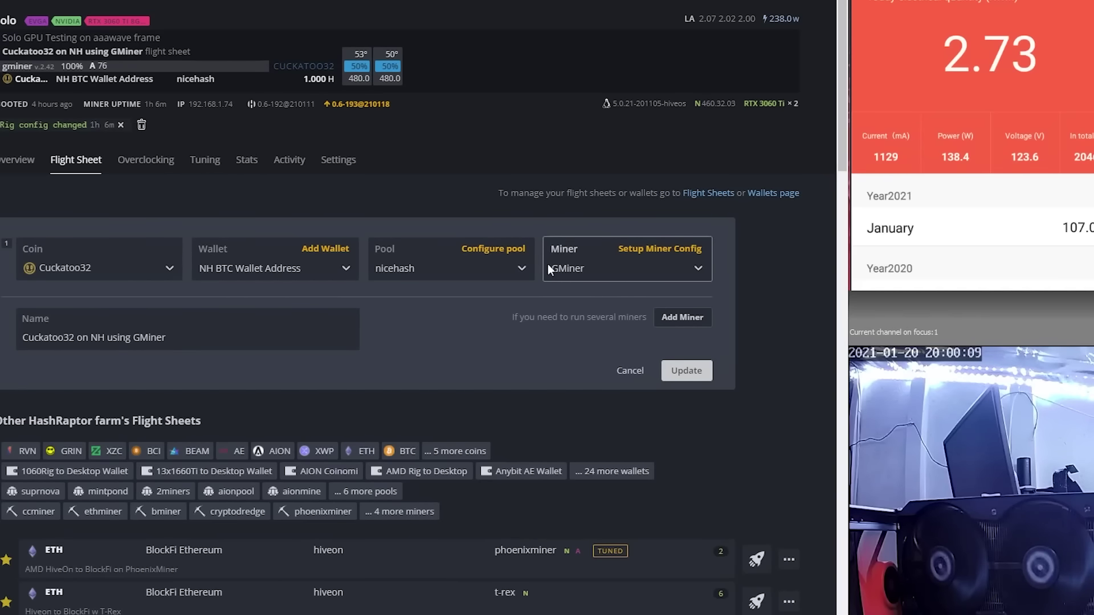
left_click(698, 269)
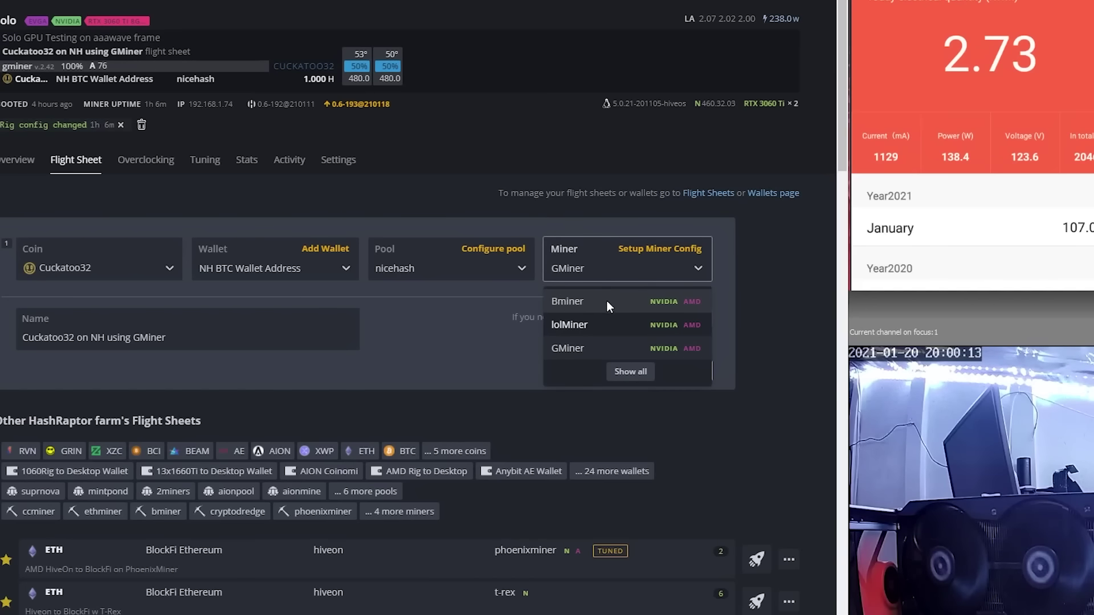
left_click(698, 267)
left_click(630, 369)
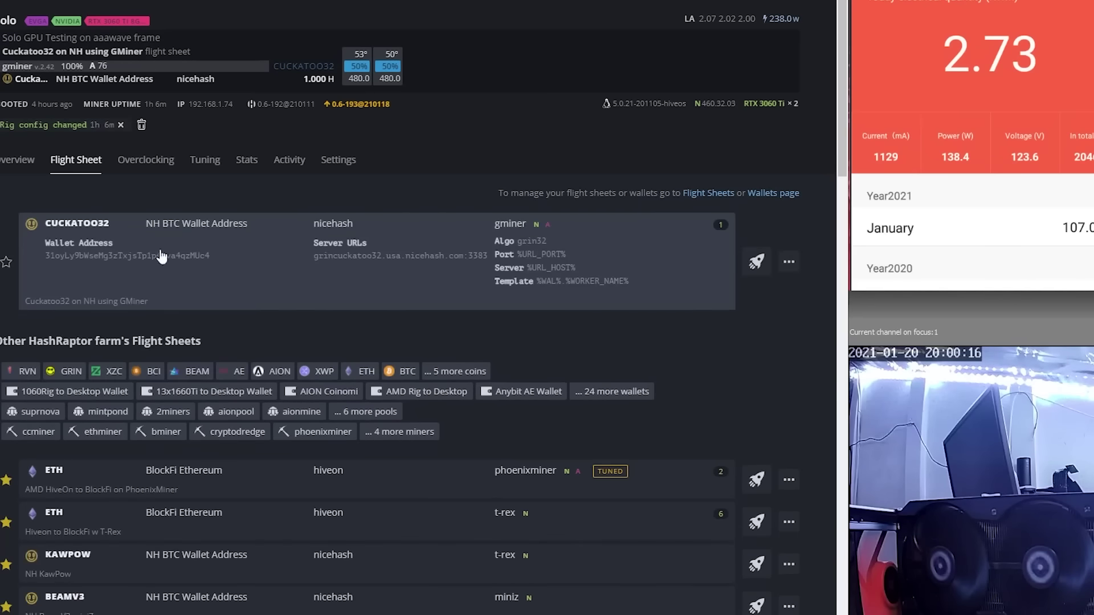
left_click(33, 162)
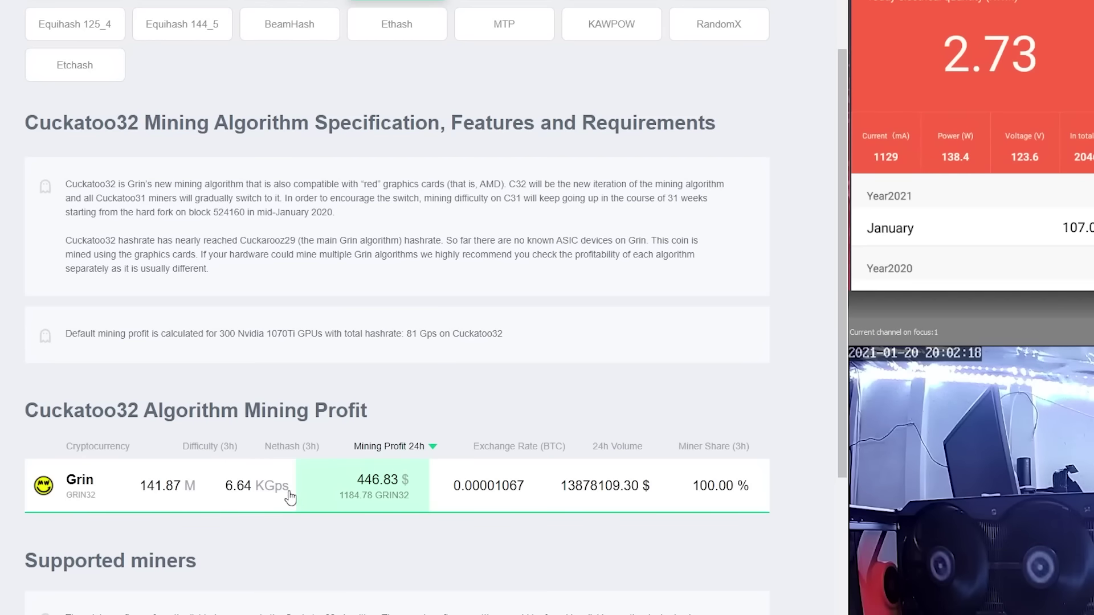
Scan the 3060Ti calculator's preset hashrates and wattages, then return to the Hive OS overview.
key("alt+Left")
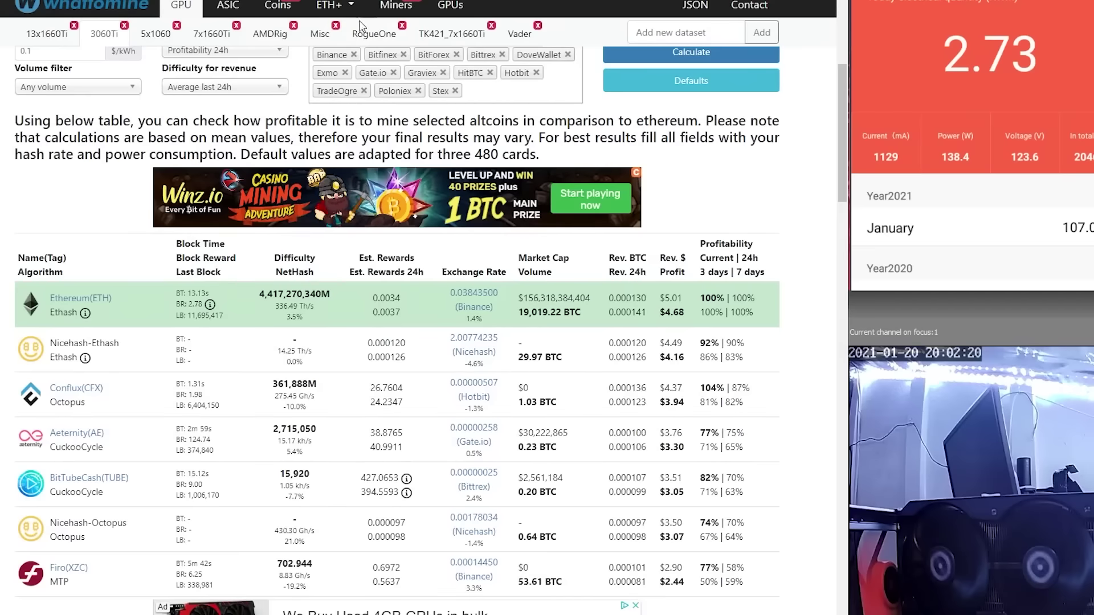
scroll(336, 180, "up", 5)
scroll(334, 174, "up", 1)
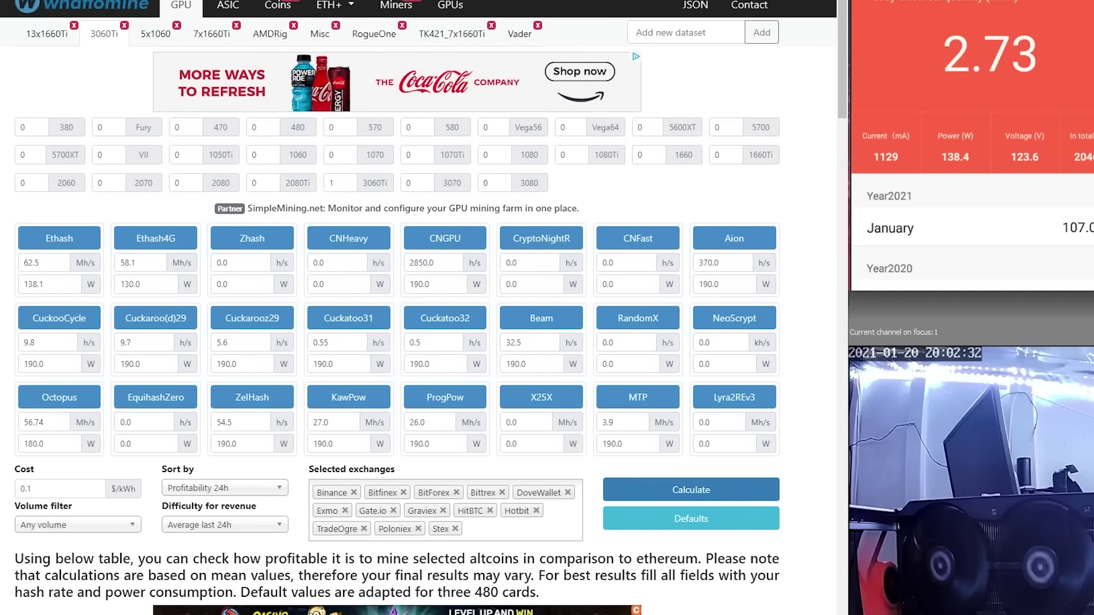
key("ctrl+Tab")
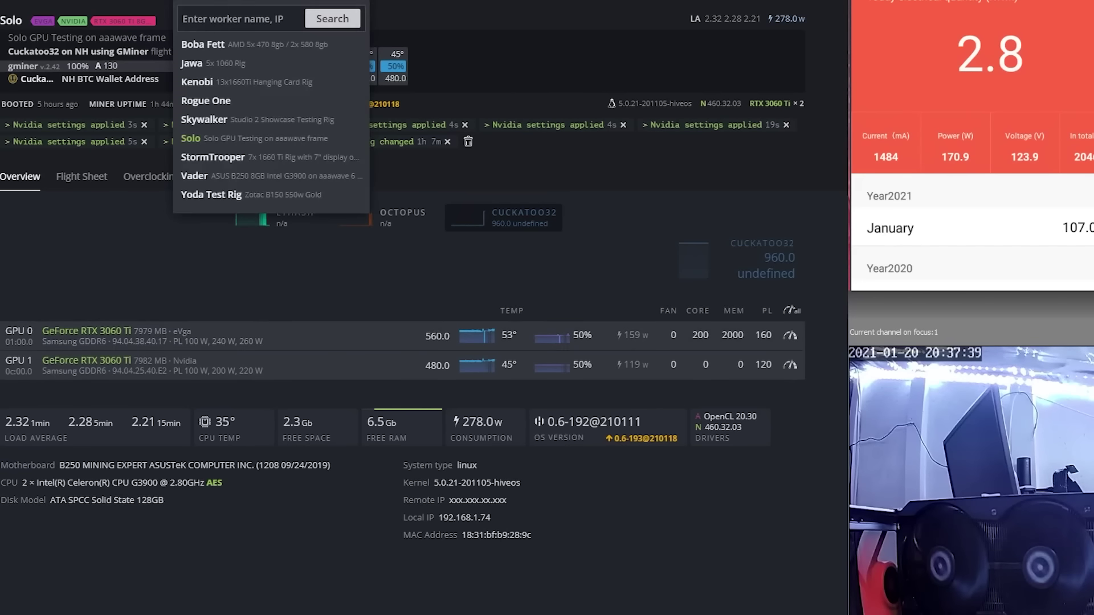
In WhatToMine, enter a Cuckatoo32 hashrate of 0.56 and replace its power value.
key("alt+Tab")
left_click(440, 345)
type("0.5")
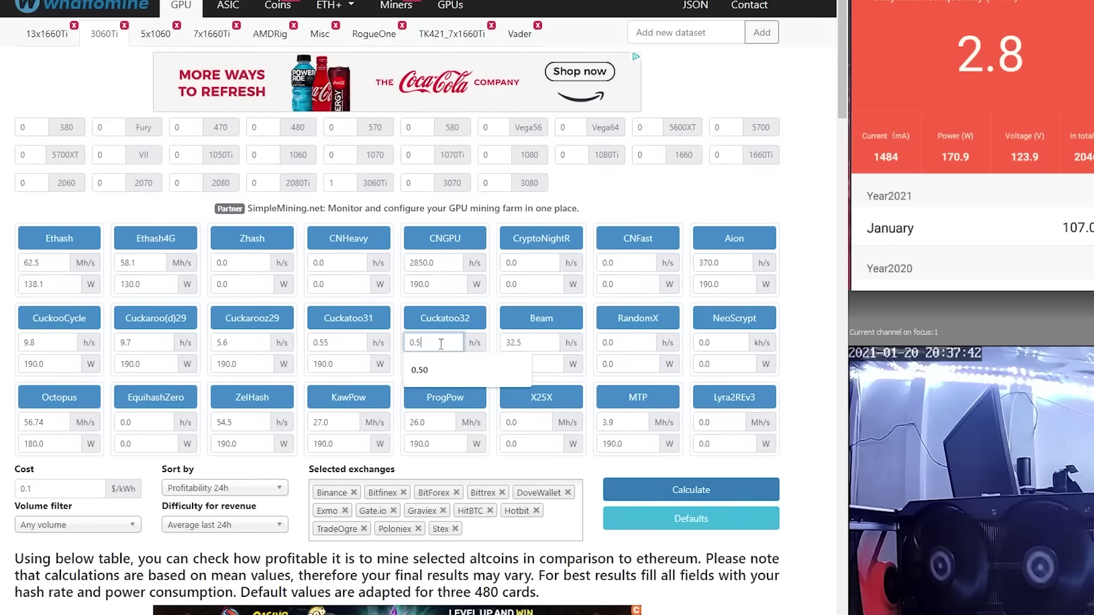
type("6")
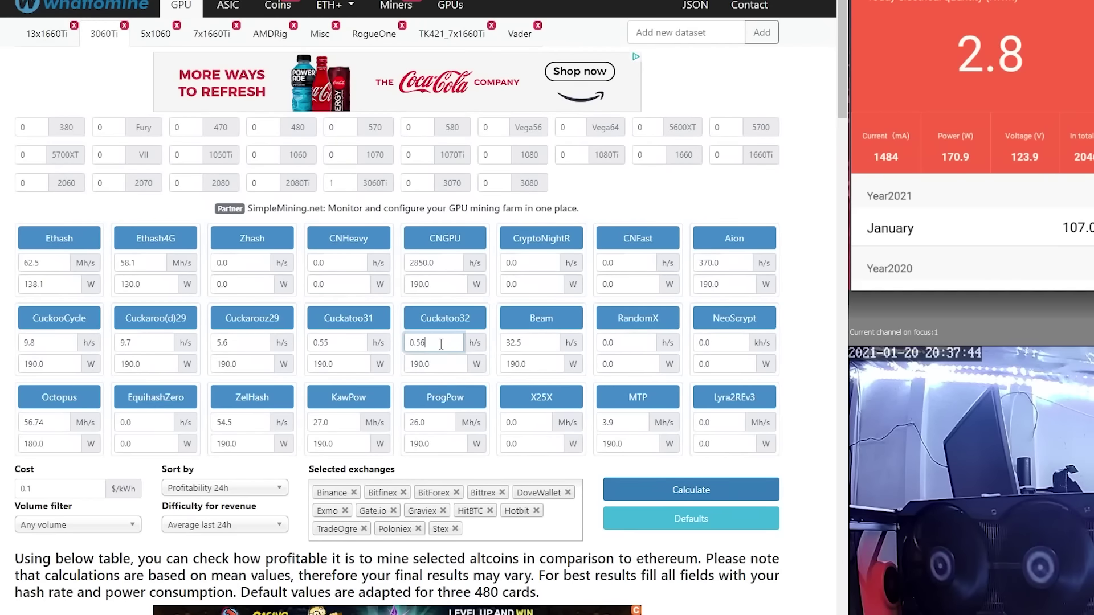
double_click(437, 360)
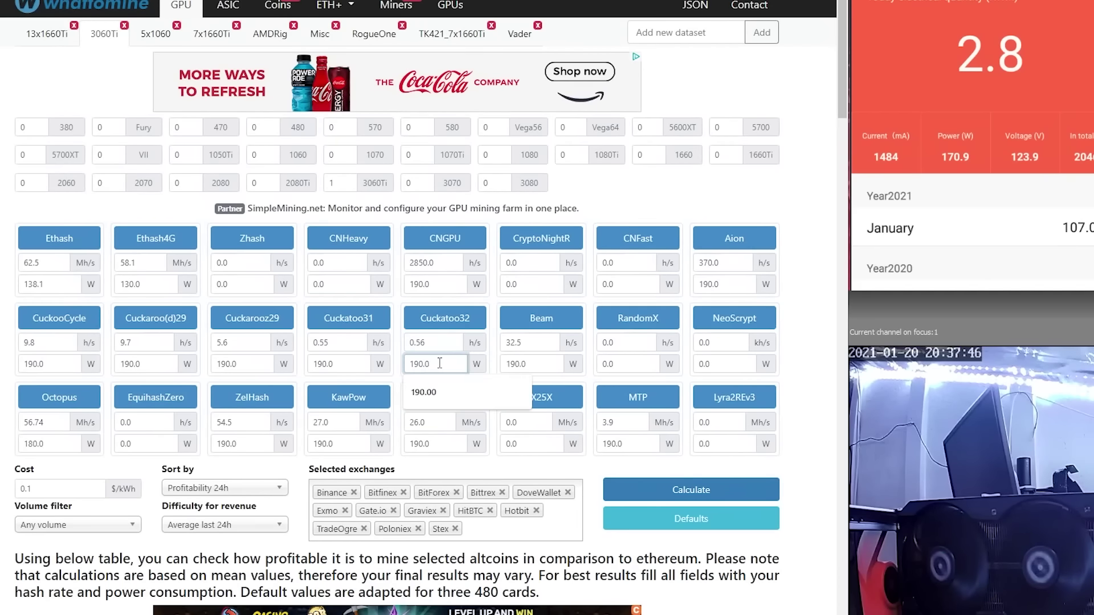
type("1")
Scroll the results to the Grin-CT32 row showing $2.95 revenue and $2.56 profit.
scroll(627, 427, "down", 10)
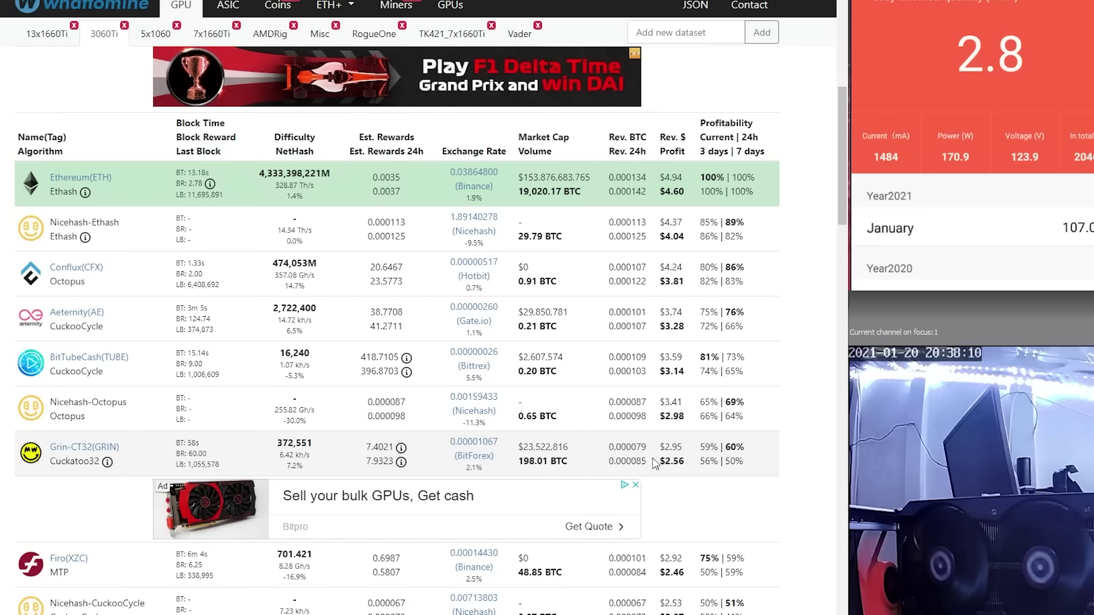
scroll(134, 541, "down", 5)
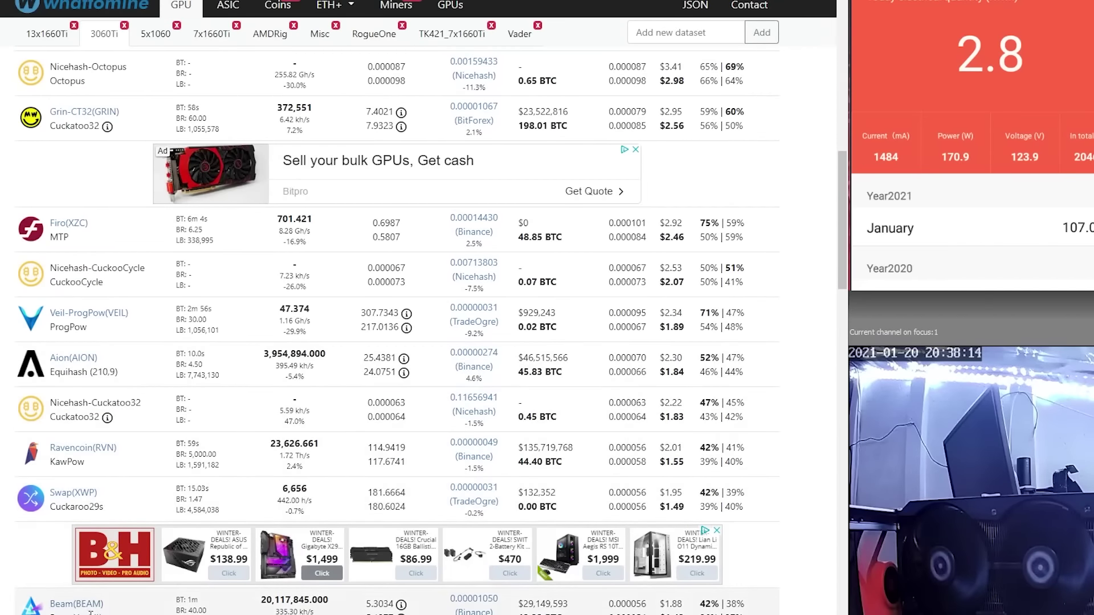
scroll(137, 606, "down", 3)
scroll(135, 603, "up", 6)
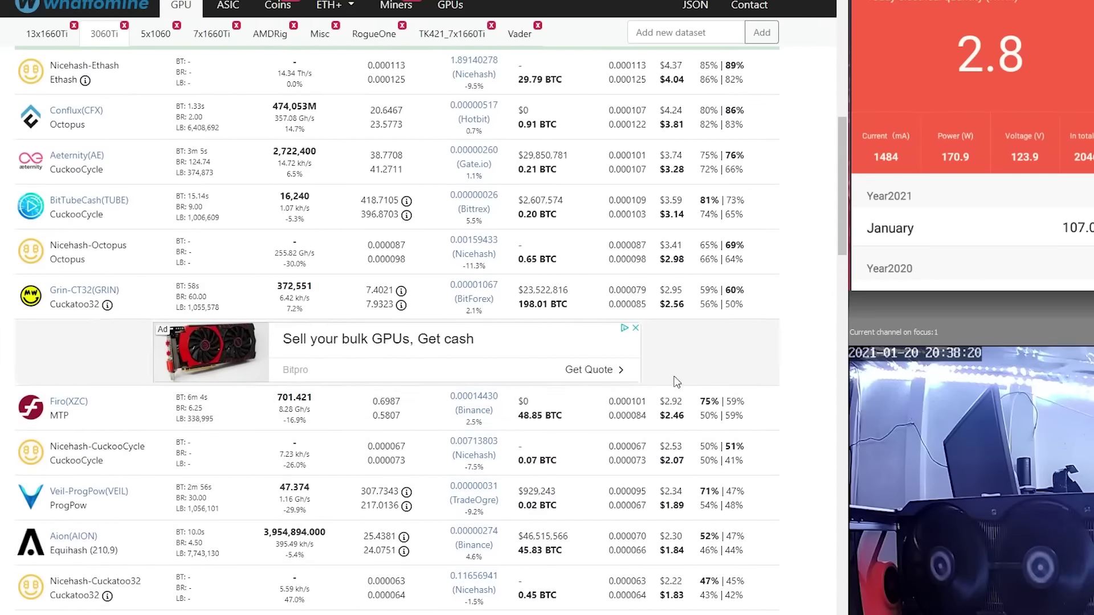
scroll(720, 304, "up", 4)
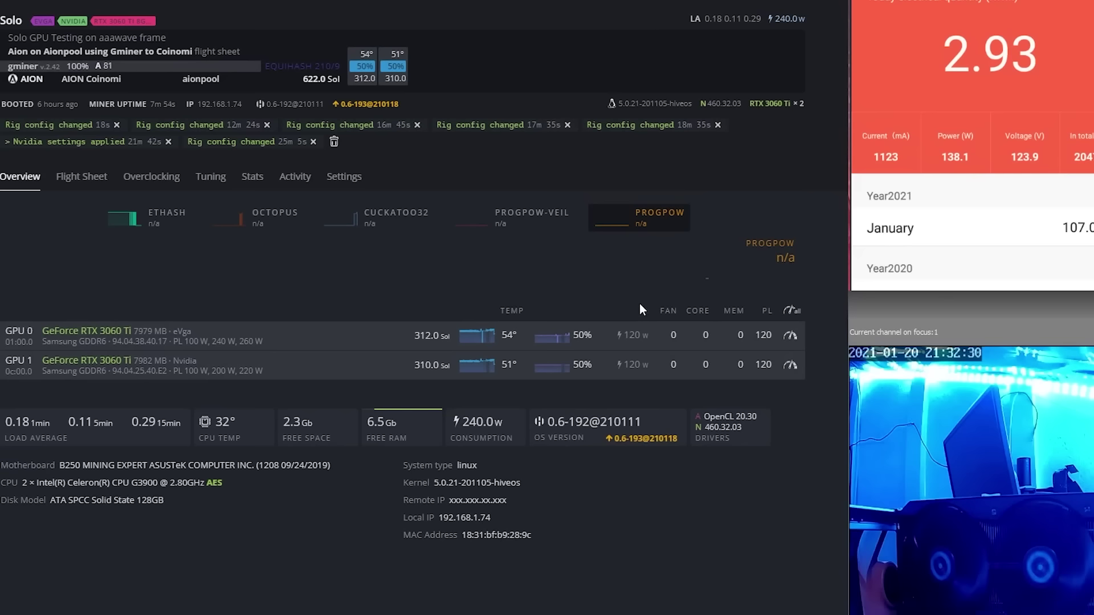
Switch back to the WhatToMine calculator after tuning GPU 0 for Aion.
key("ctrl+Tab")
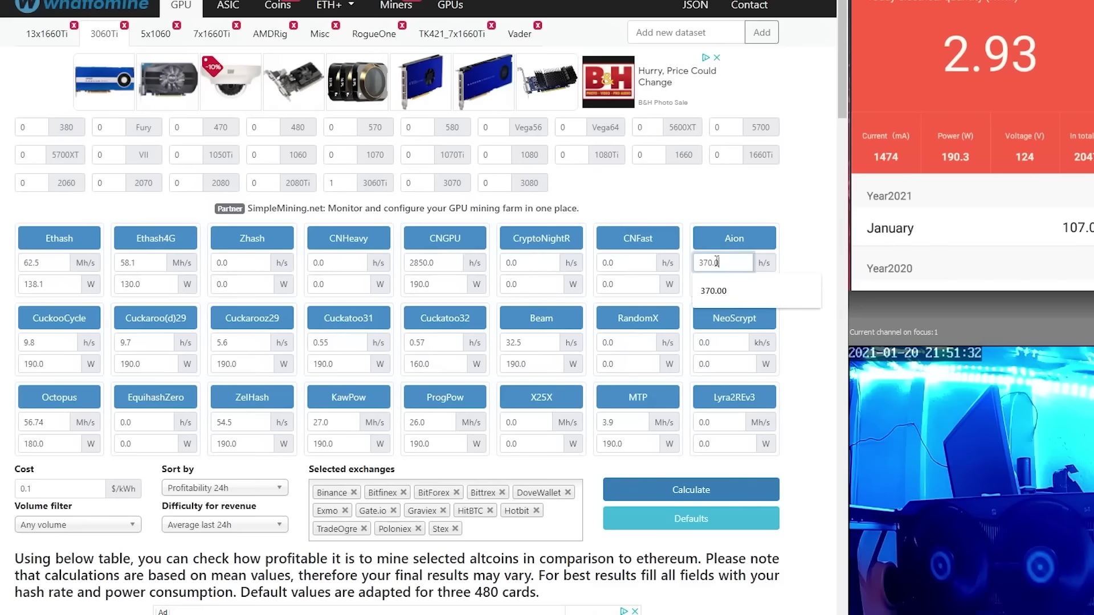
Replace the Aion hashrate with 374, recalculate, and find the Aion row at $2.22 revenue, $1.76 profit.
key("ctrl+a")
type("374")
left_click(717, 488)
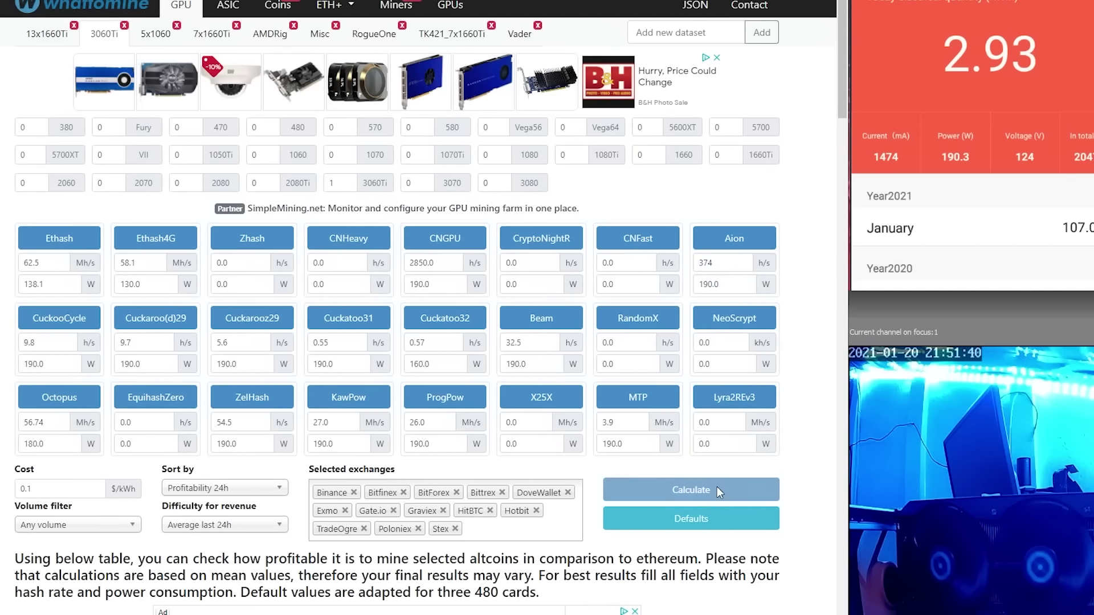
scroll(628, 445, "down", 9)
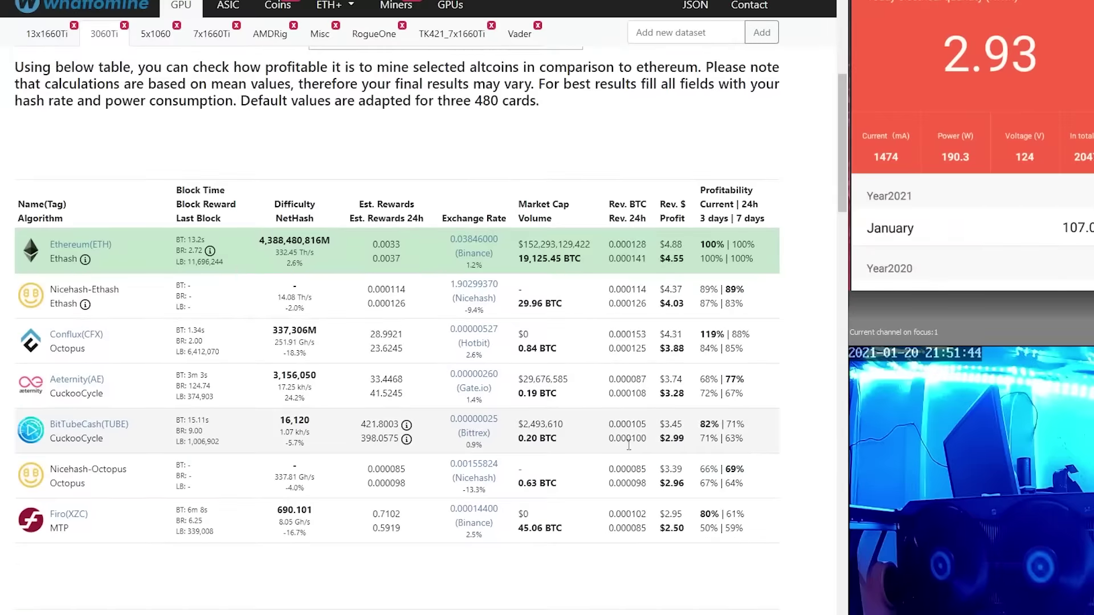
scroll(628, 445, "down", 6)
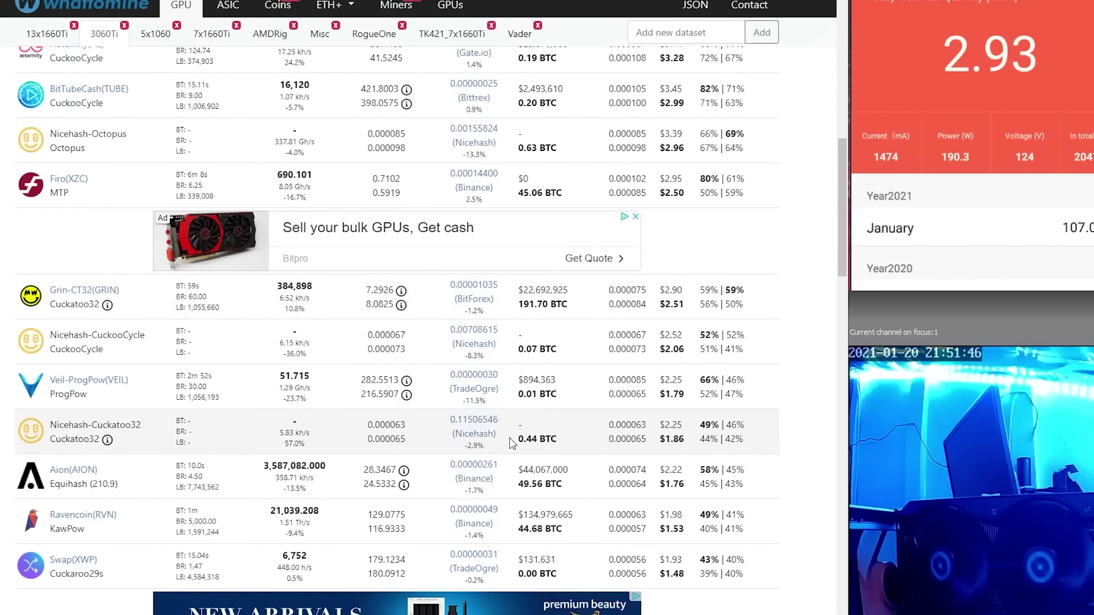
scroll(479, 430, "down", 1)
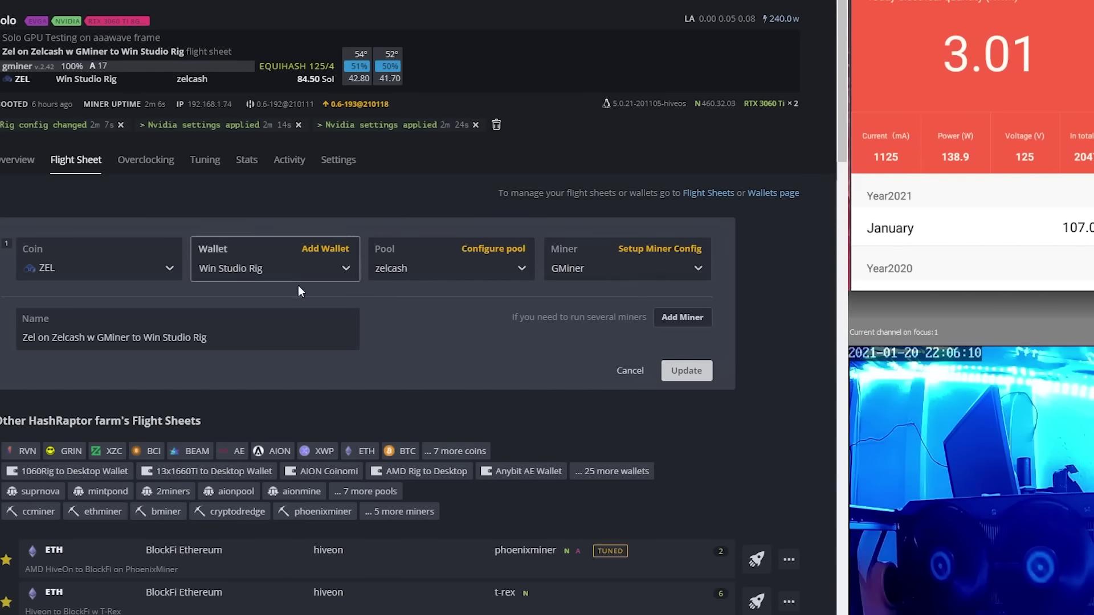
Return to the rig overview to check Zel mining at 88.60 Sol and 249 W.
left_click(17, 159)
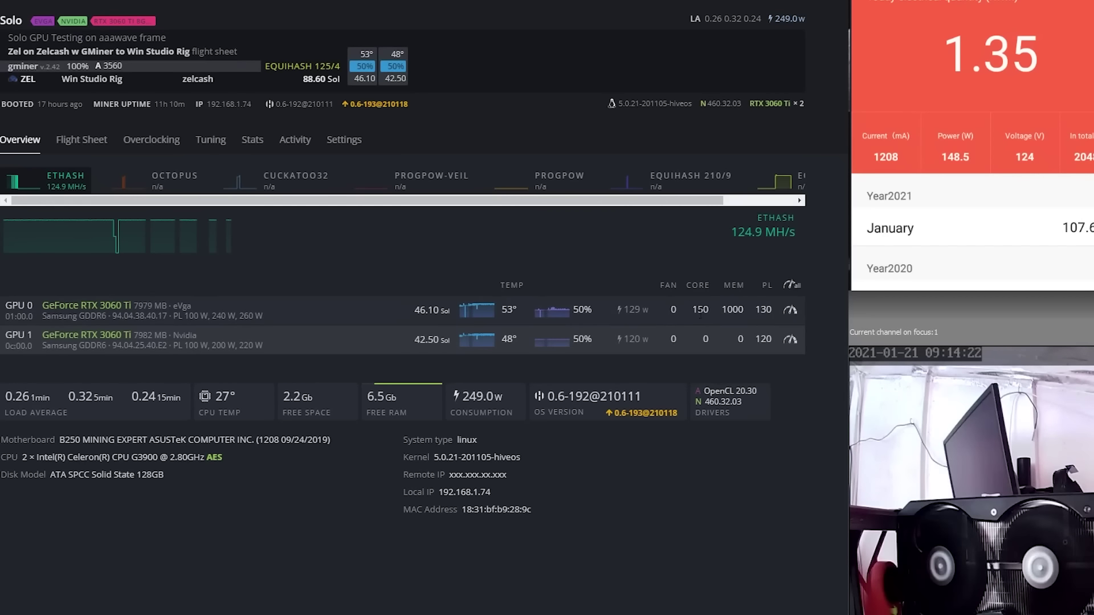
key("alt+Tab")
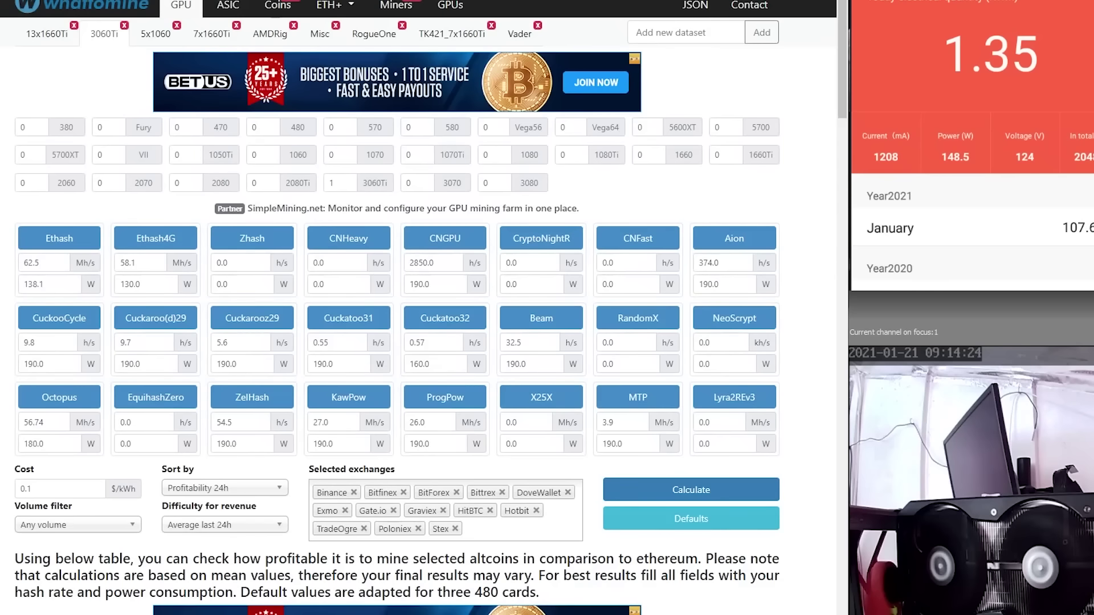